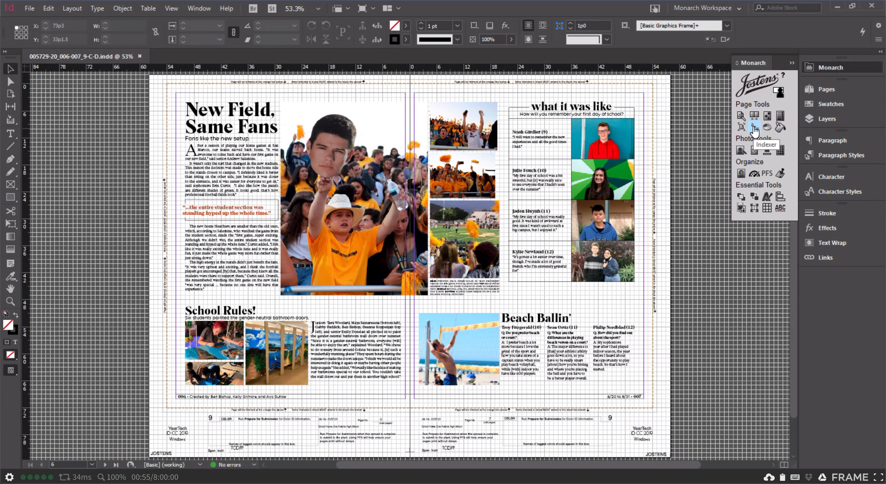
Open the Jostens Indexer and run Find Items on the current document, pages 6-7
{"action": "left_click", "coordinate": [755, 130]}
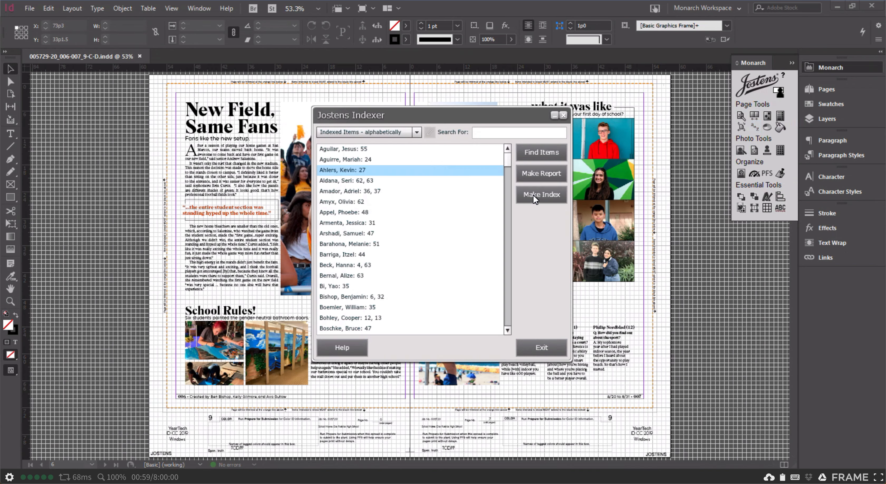
{"action": "left_click_drag", "start_coordinate": [508, 159], "coordinate": [543, 124]}
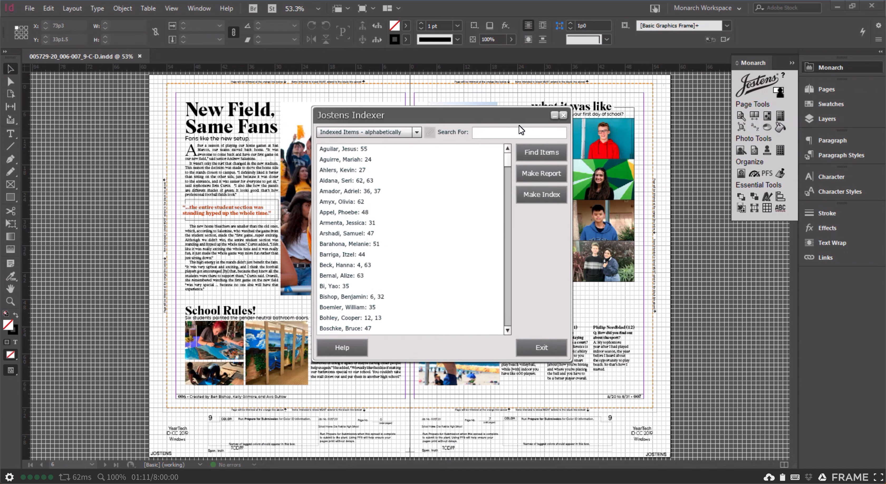
{"action": "left_click", "coordinate": [542, 153]}
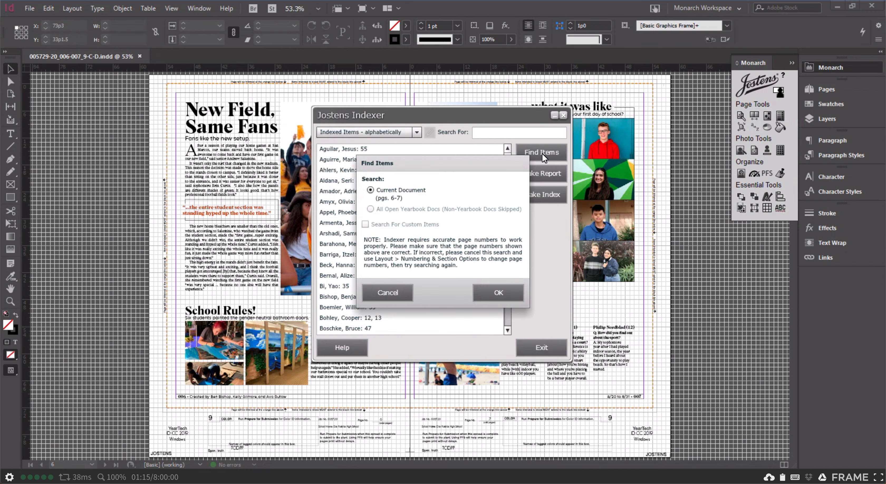
{"action": "left_click", "coordinate": [503, 296]}
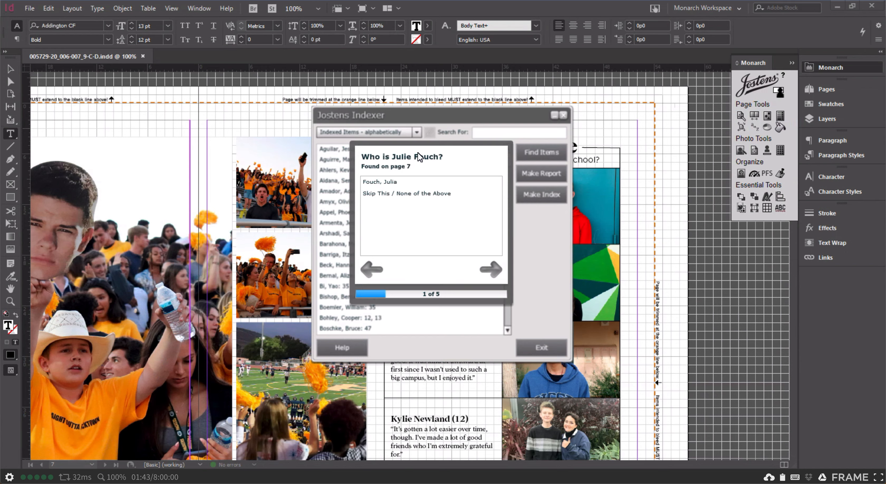
Match each of the five uncertain names found on the spread to its suggested student record and finish indexing
{"action": "mouse_move", "coordinate": [391, 184]}
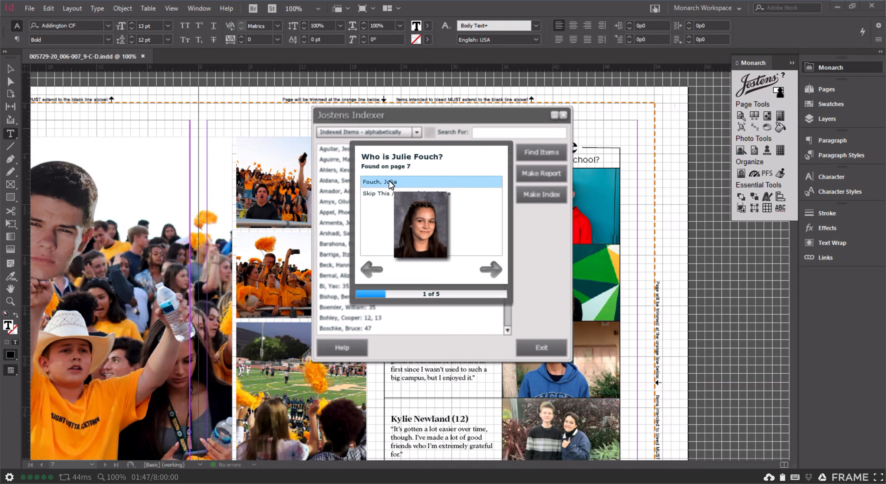
{"action": "left_click", "coordinate": [391, 184]}
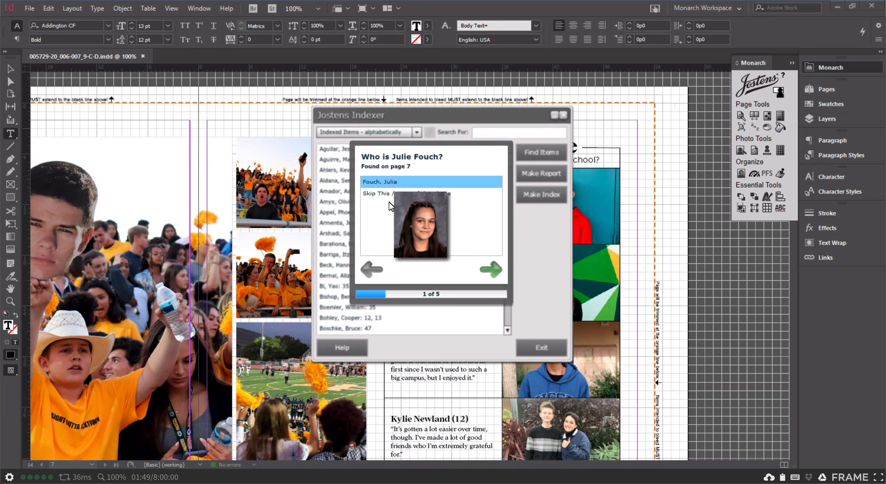
{"action": "left_click", "coordinate": [491, 268]}
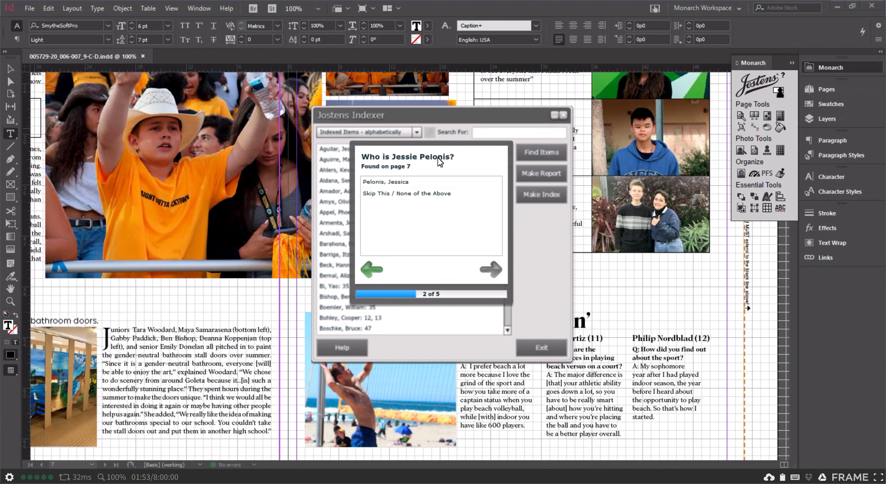
{"action": "left_click", "coordinate": [415, 184]}
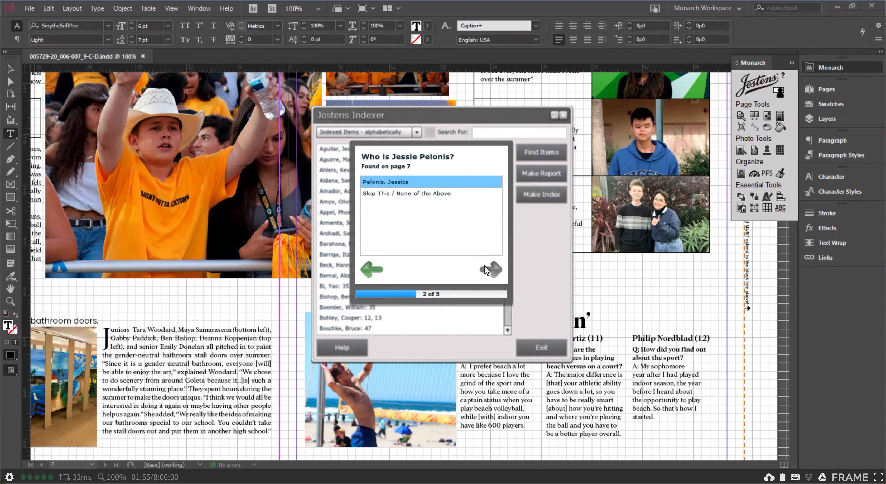
{"action": "left_click", "coordinate": [491, 268]}
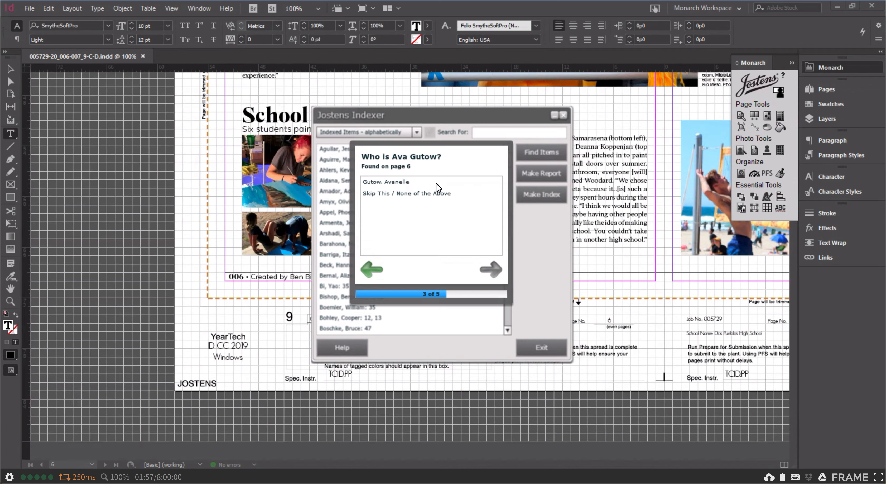
{"action": "left_click", "coordinate": [406, 183]}
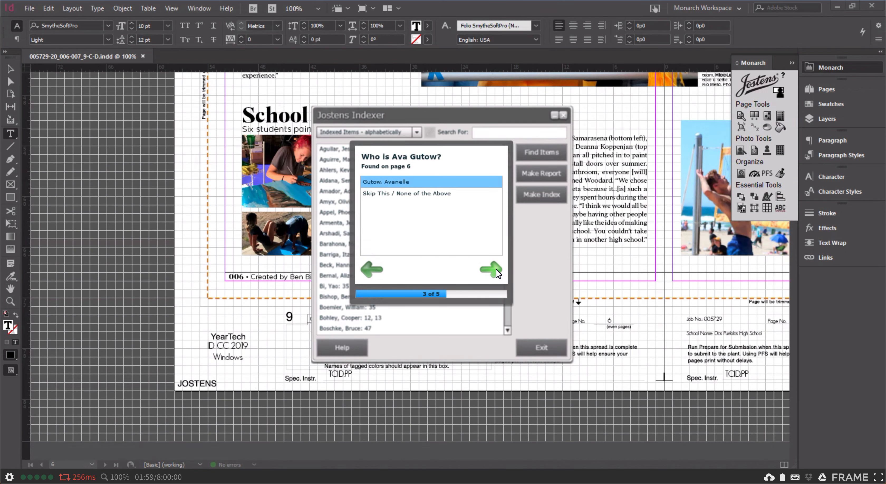
{"action": "left_click", "coordinate": [497, 272]}
{"action": "left_click", "coordinate": [400, 181]}
{"action": "left_click", "coordinate": [497, 267]}
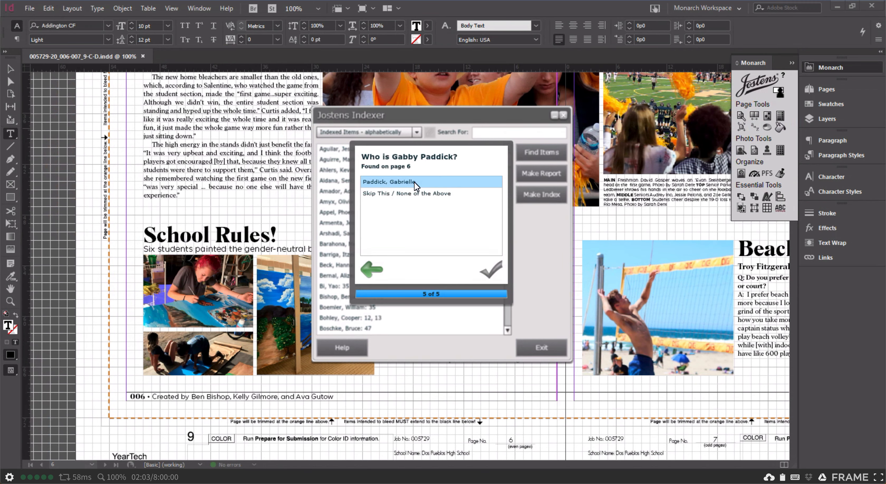
{"action": "left_click", "coordinate": [409, 181]}
{"action": "left_click", "coordinate": [491, 274]}
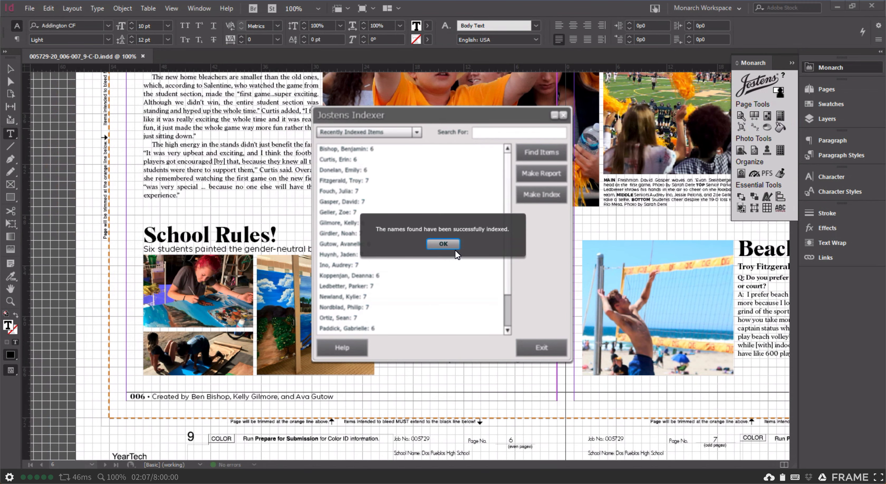
{"action": "left_click", "coordinate": [447, 242]}
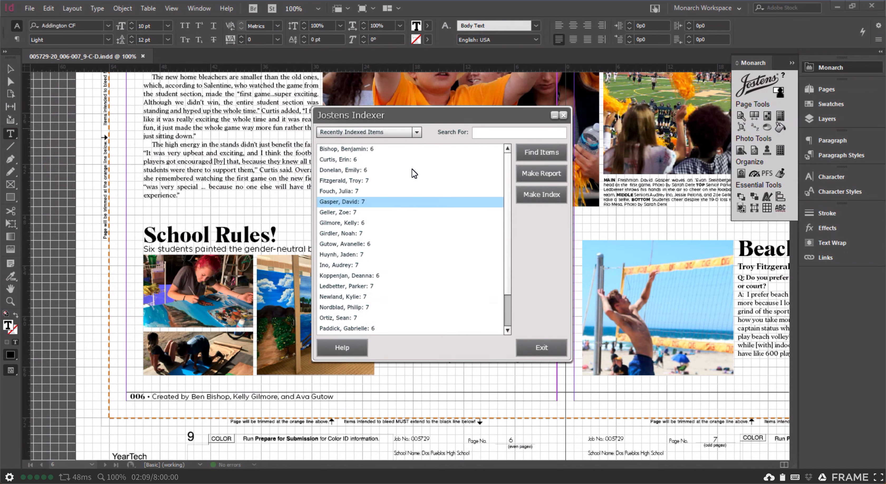
Review the recently indexed names and compare them with the stories and captions on the spread
{"action": "left_click_drag", "start_coordinate": [509, 276], "coordinate": [509, 211]}
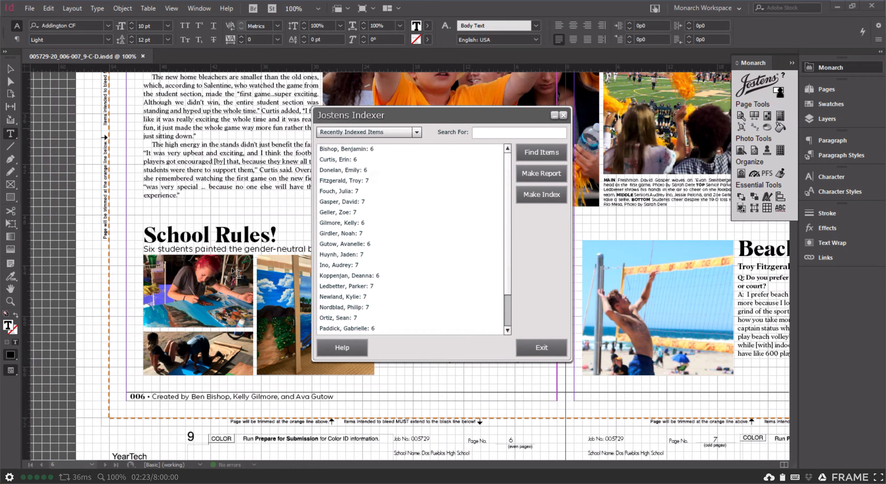
{"action": "scroll", "coordinate": [238, 274], "scroll_direction": "up", "scroll_amount": 11}
{"action": "scroll", "coordinate": [237, 273], "scroll_direction": "right", "scroll_amount": 4}
{"action": "scroll", "coordinate": [237, 273], "scroll_direction": "down", "scroll_amount": 5}
{"action": "scroll", "coordinate": [238, 274], "scroll_direction": "down", "scroll_amount": 9}
{"action": "scroll", "coordinate": [237, 273], "scroll_direction": "left", "scroll_amount": 10}
{"action": "scroll", "coordinate": [237, 273], "scroll_direction": "right", "scroll_amount": 14}
{"action": "scroll", "coordinate": [238, 274], "scroll_direction": "up", "scroll_amount": 1}
{"action": "scroll", "coordinate": [237, 273], "scroll_direction": "left", "scroll_amount": 4}
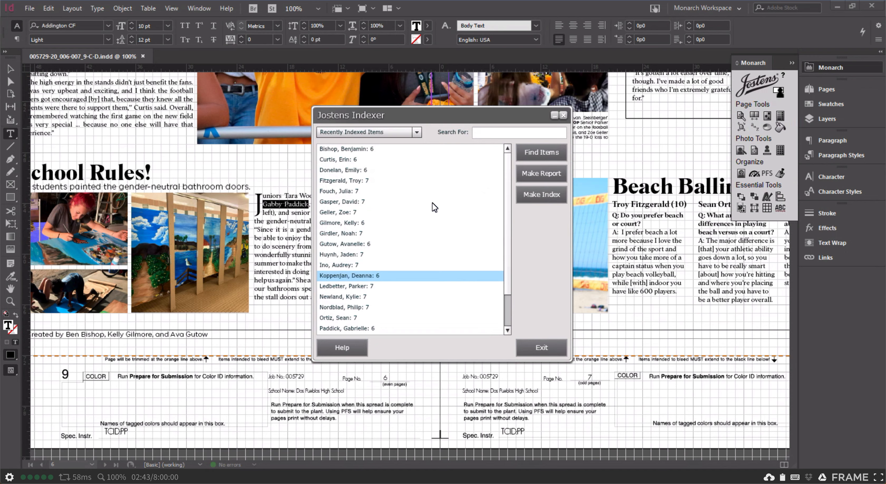
Show the indexed items by page, starting around page 6, and move the Indexer window clear of the page 6 story text
{"action": "left_click", "coordinate": [358, 134]}
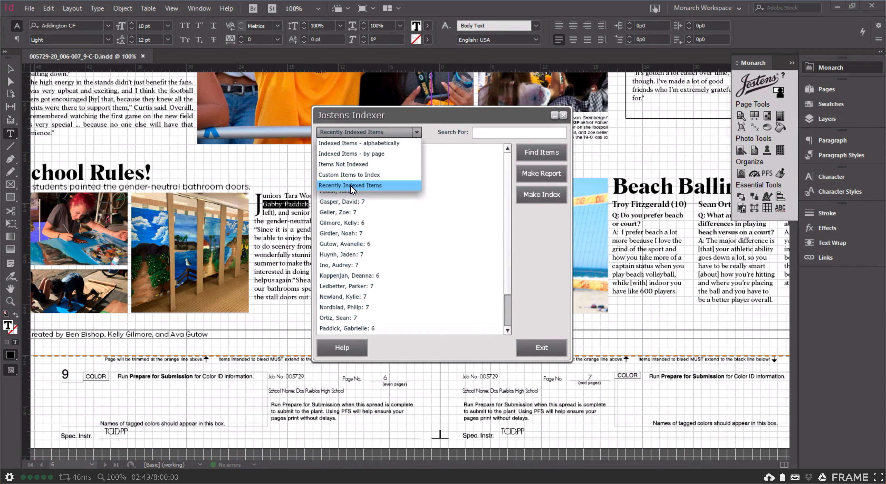
{"action": "left_click", "coordinate": [368, 155]}
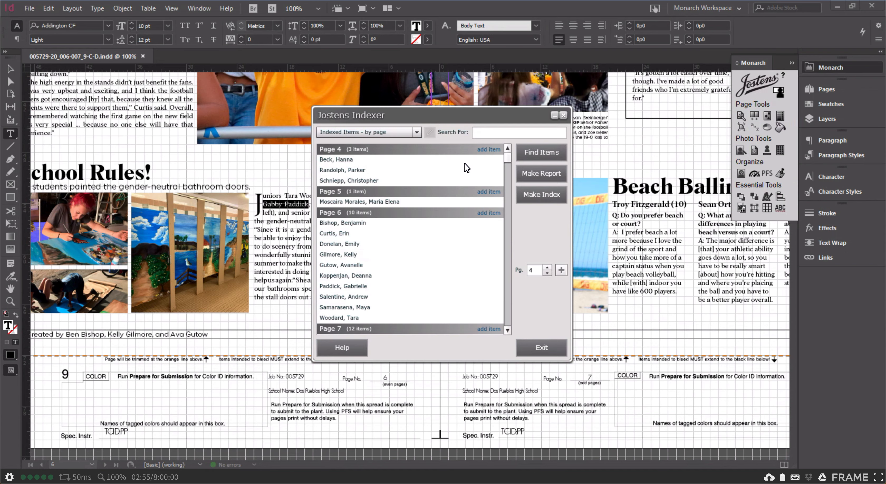
{"action": "left_click_drag", "start_coordinate": [509, 158], "coordinate": [508, 161]}
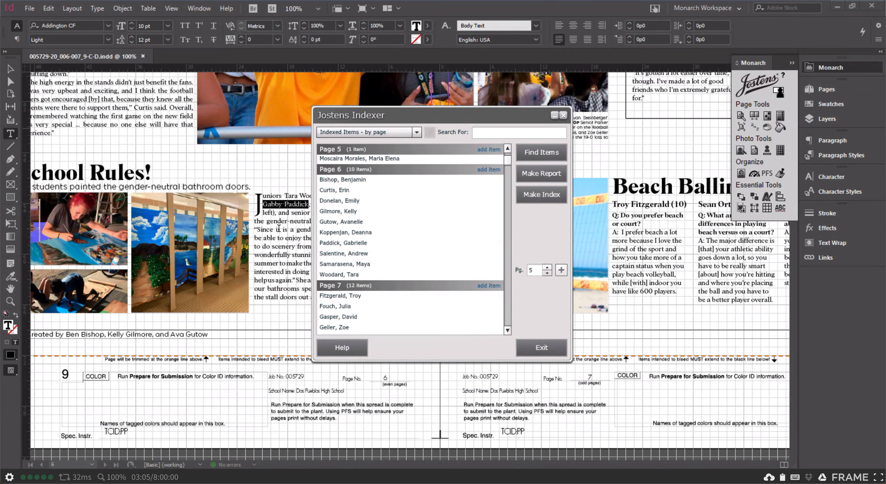
{"action": "left_click_drag", "start_coordinate": [368, 120], "coordinate": [673, 103]}
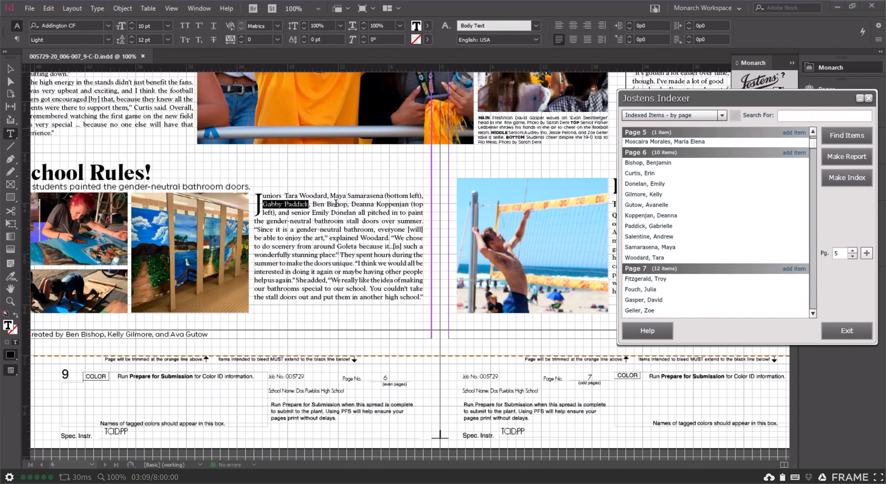
{"action": "left_click_drag", "start_coordinate": [713, 96], "coordinate": [514, 95]}
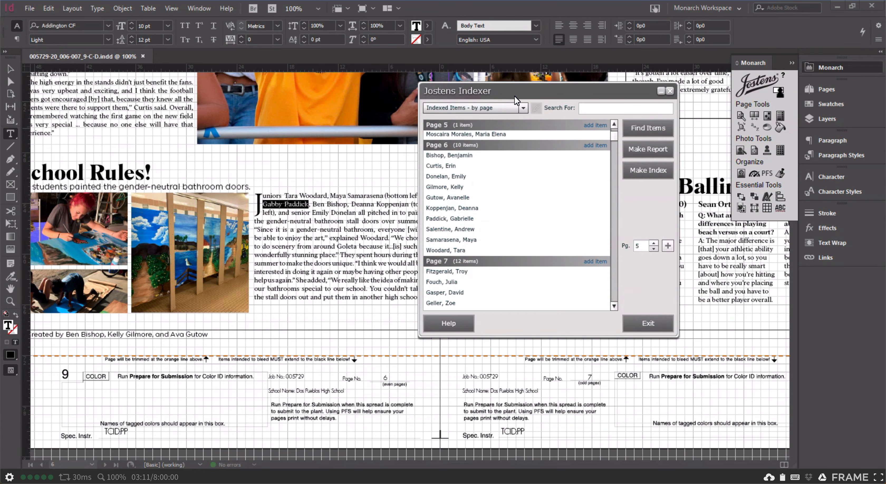
Remove two page creators credited in the page 6 folio from the index by clearing Found on Pages in their portrait records
{"action": "left_click", "coordinate": [458, 189]}
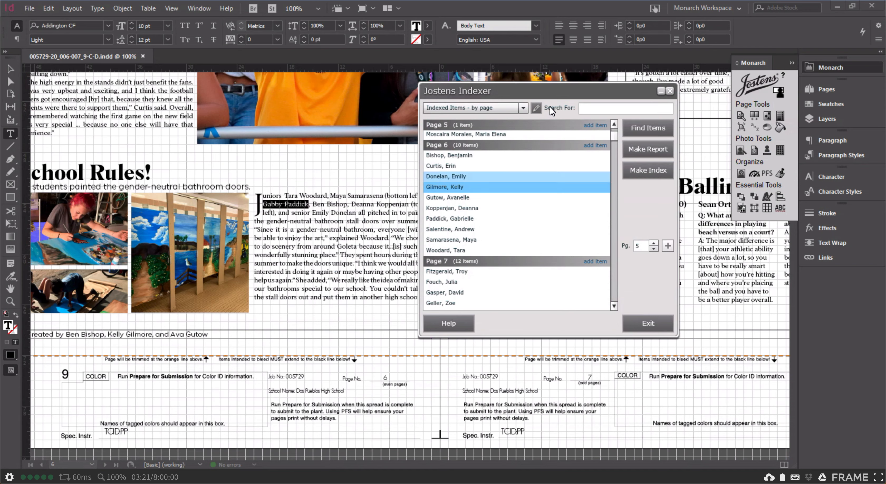
{"action": "left_click", "coordinate": [537, 109]}
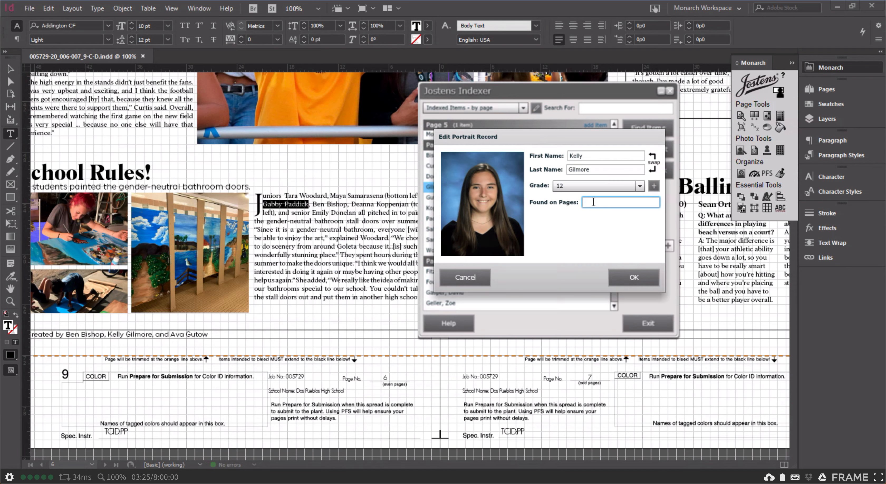
{"action": "left_click", "coordinate": [645, 279]}
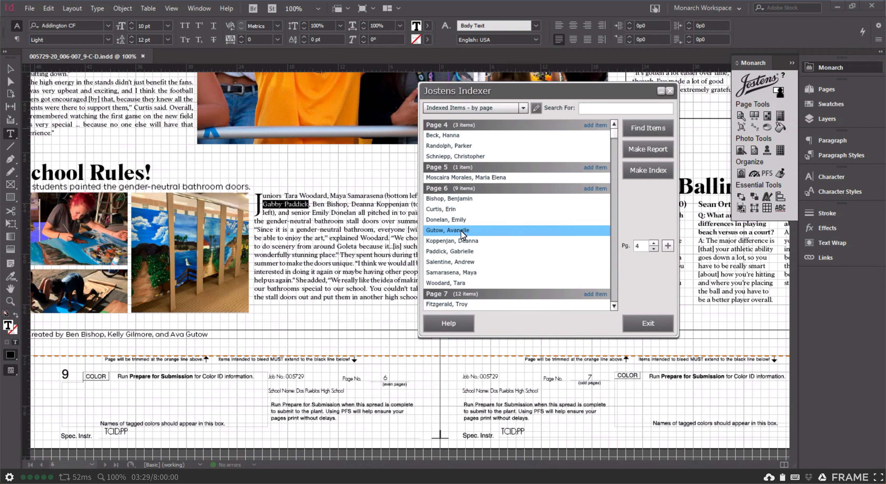
{"action": "double_click", "coordinate": [461, 230]}
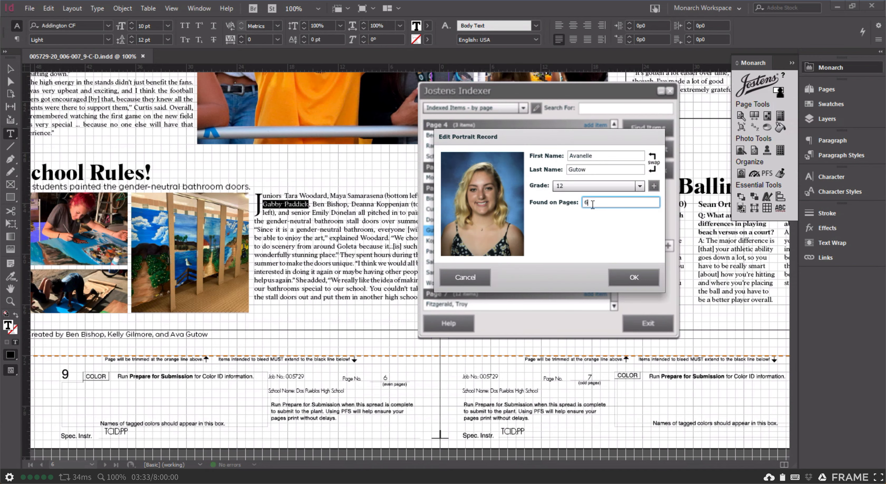
{"action": "left_click", "coordinate": [629, 278]}
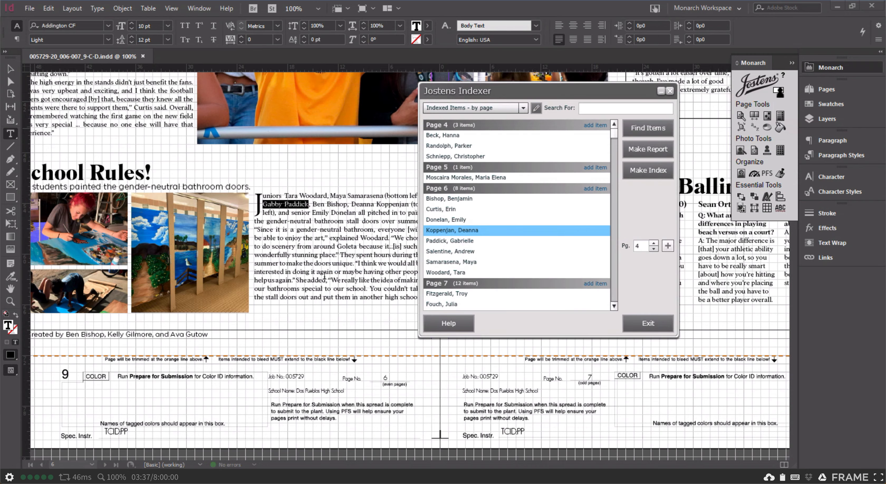
Examine the stories, credits, captions and photos across pages 6-7 for students to check against the index
{"action": "scroll", "coordinate": [314, 282], "scroll_direction": "up", "scroll_amount": 10}
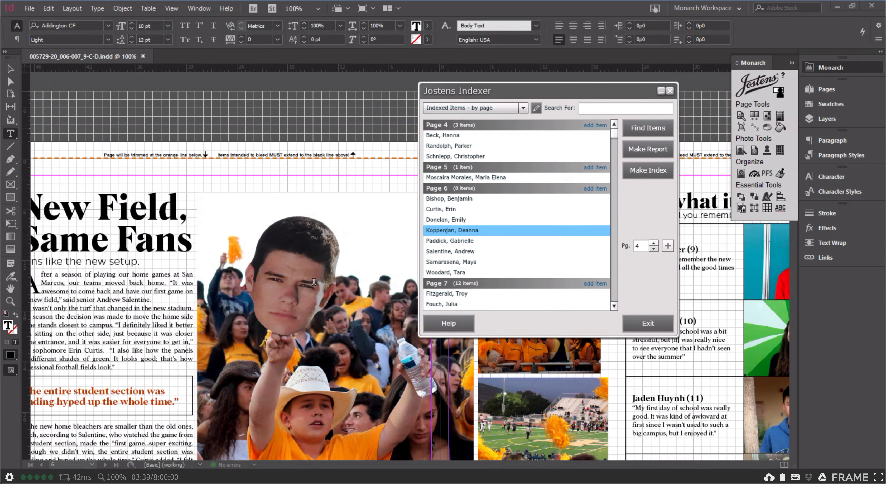
{"action": "scroll", "coordinate": [314, 282], "scroll_direction": "left", "scroll_amount": 5}
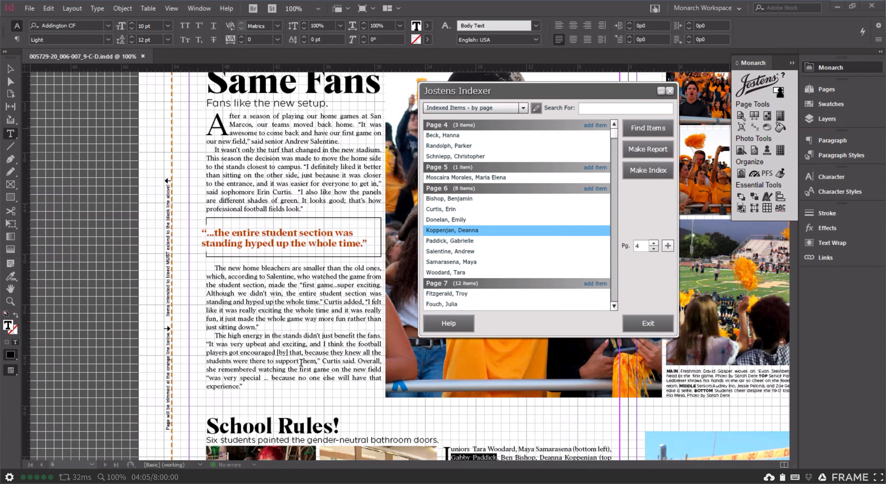
{"action": "scroll", "coordinate": [343, 412], "scroll_direction": "down", "scroll_amount": 9}
{"action": "scroll", "coordinate": [343, 412], "scroll_direction": "right", "scroll_amount": 6}
{"action": "scroll", "coordinate": [342, 412], "scroll_direction": "up", "scroll_amount": 5}
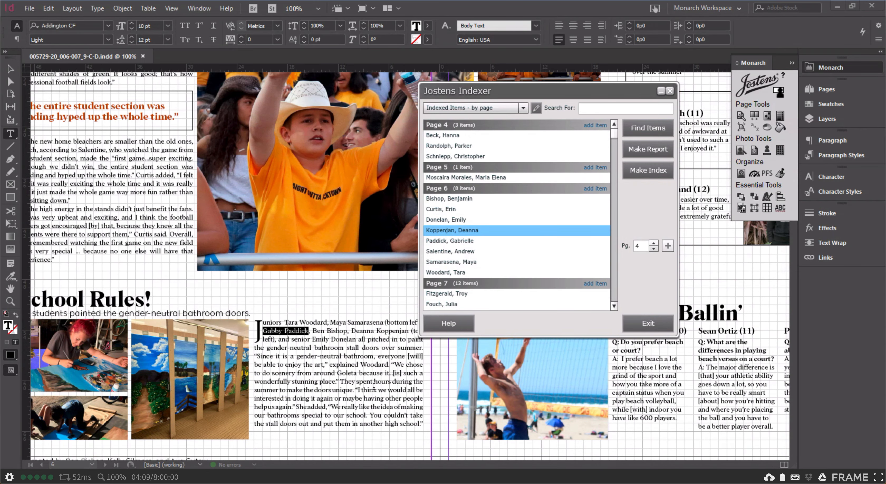
{"action": "scroll", "coordinate": [310, 397], "scroll_direction": "up", "scroll_amount": 3}
{"action": "scroll", "coordinate": [311, 398], "scroll_direction": "left", "scroll_amount": 8}
{"action": "scroll", "coordinate": [311, 397], "scroll_direction": "right", "scroll_amount": 12}
{"action": "scroll", "coordinate": [311, 398], "scroll_direction": "down", "scroll_amount": 5}
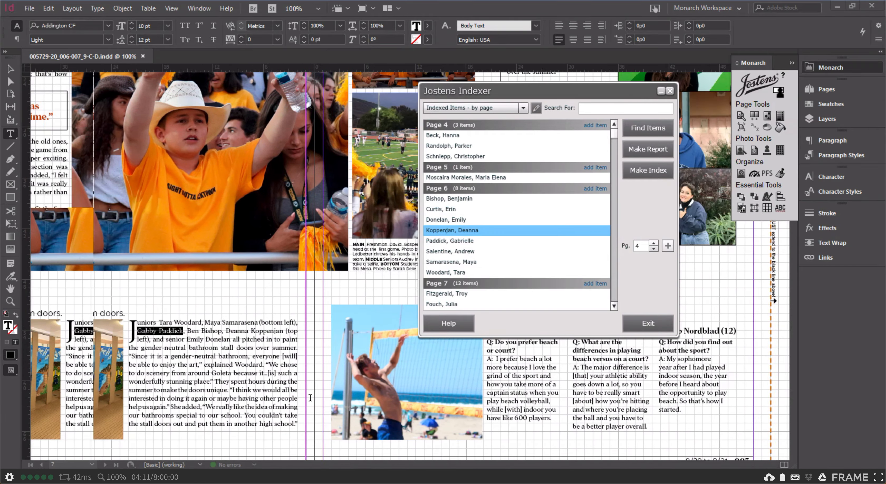
{"action": "scroll", "coordinate": [310, 397], "scroll_direction": "left", "scroll_amount": 18}
{"action": "scroll", "coordinate": [310, 398], "scroll_direction": "right", "scroll_amount": 15}
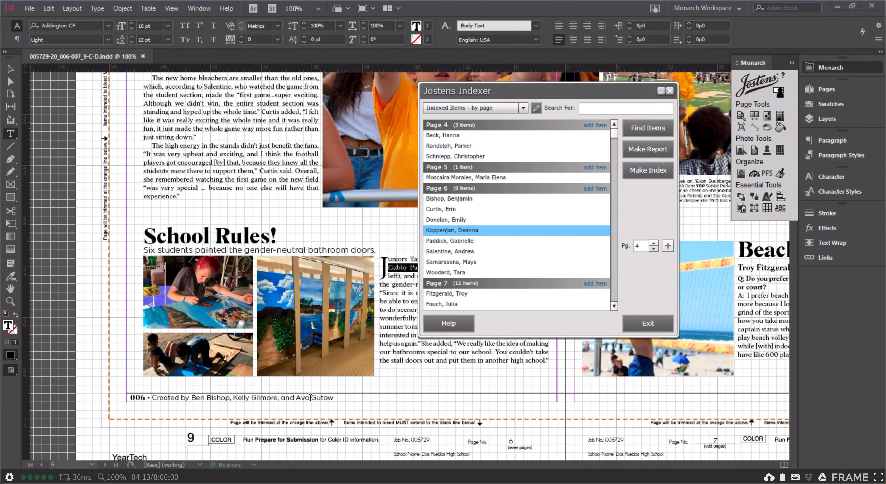
{"action": "scroll", "coordinate": [311, 397], "scroll_direction": "up", "scroll_amount": 10}
{"action": "scroll", "coordinate": [310, 398], "scroll_direction": "right", "scroll_amount": 6}
{"action": "scroll", "coordinate": [311, 397], "scroll_direction": "down", "scroll_amount": 3}
{"action": "scroll", "coordinate": [311, 398], "scroll_direction": "right", "scroll_amount": 3}
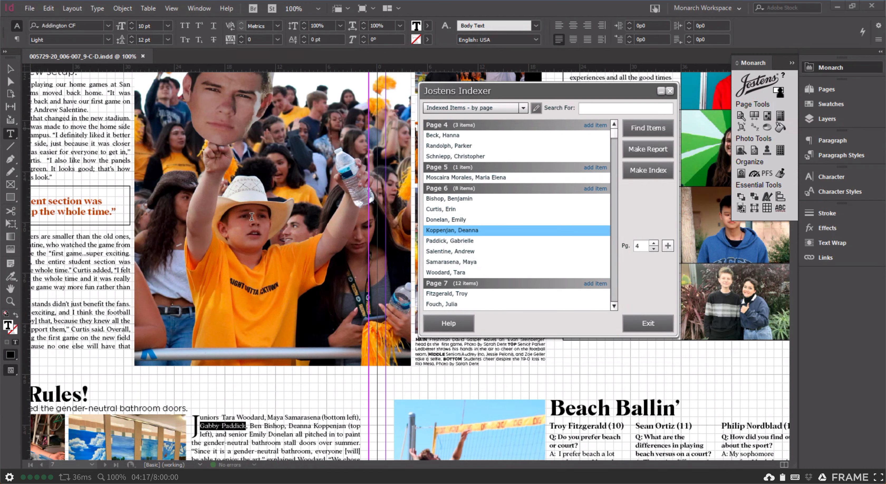
{"action": "scroll", "coordinate": [295, 211], "scroll_direction": "up", "scroll_amount": 8}
{"action": "scroll", "coordinate": [295, 212], "scroll_direction": "right", "scroll_amount": 2}
{"action": "scroll", "coordinate": [294, 206], "scroll_direction": "down", "scroll_amount": 5}
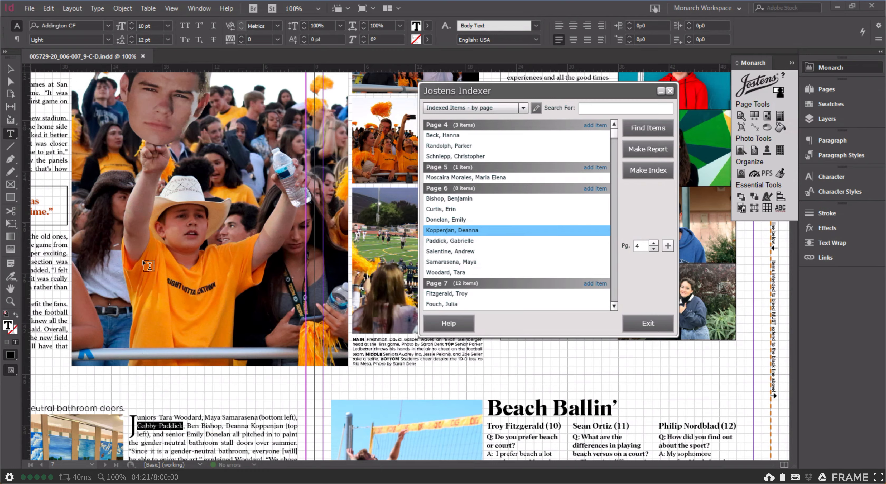
{"action": "scroll", "coordinate": [143, 260], "scroll_direction": "up", "scroll_amount": 3}
{"action": "scroll", "coordinate": [143, 260], "scroll_direction": "right", "scroll_amount": 3}
{"action": "scroll", "coordinate": [143, 260], "scroll_direction": "down", "scroll_amount": 2}
{"action": "scroll", "coordinate": [142, 260], "scroll_direction": "left", "scroll_amount": 2}
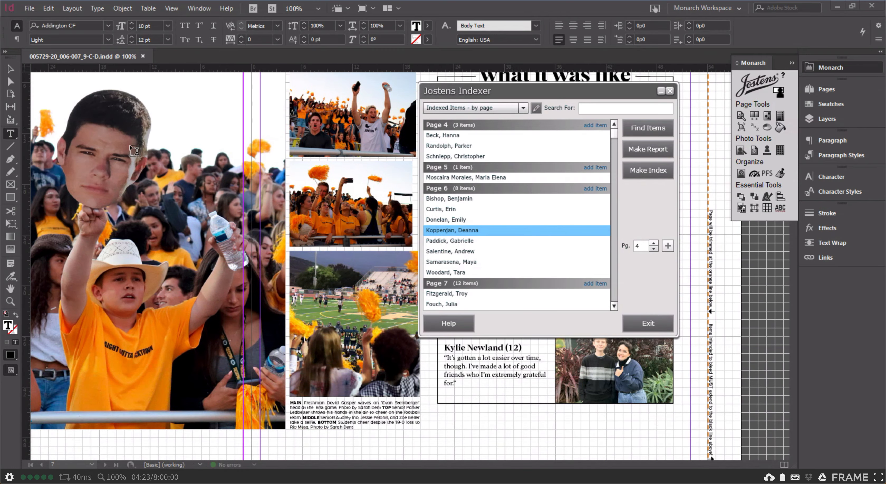
{"action": "scroll", "coordinate": [129, 145], "scroll_direction": "left", "scroll_amount": 5}
{"action": "scroll", "coordinate": [129, 145], "scroll_direction": "down", "scroll_amount": 2}
{"action": "scroll", "coordinate": [129, 145], "scroll_direction": "right", "scroll_amount": 5}
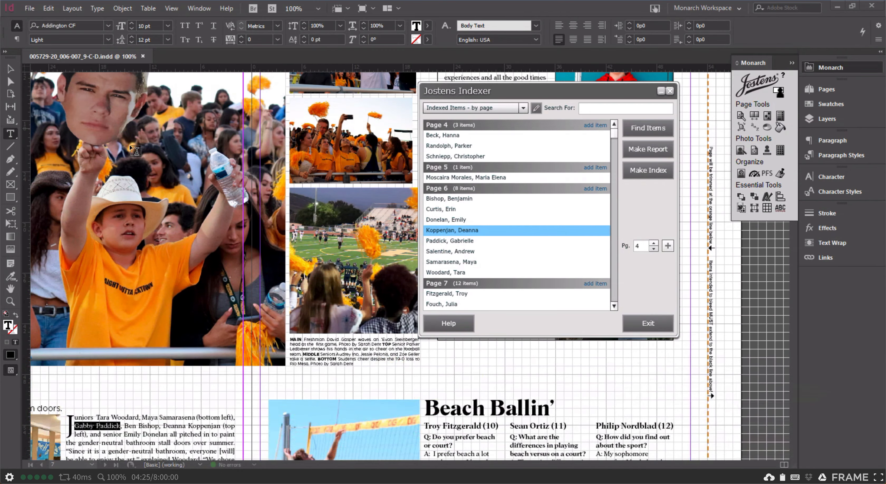
{"action": "scroll", "coordinate": [129, 145], "scroll_direction": "left", "scroll_amount": 6}
{"action": "scroll", "coordinate": [129, 144], "scroll_direction": "up", "scroll_amount": 4}
{"action": "scroll", "coordinate": [129, 145], "scroll_direction": "right", "scroll_amount": 4}
{"action": "scroll", "coordinate": [130, 145], "scroll_direction": "down", "scroll_amount": 1}
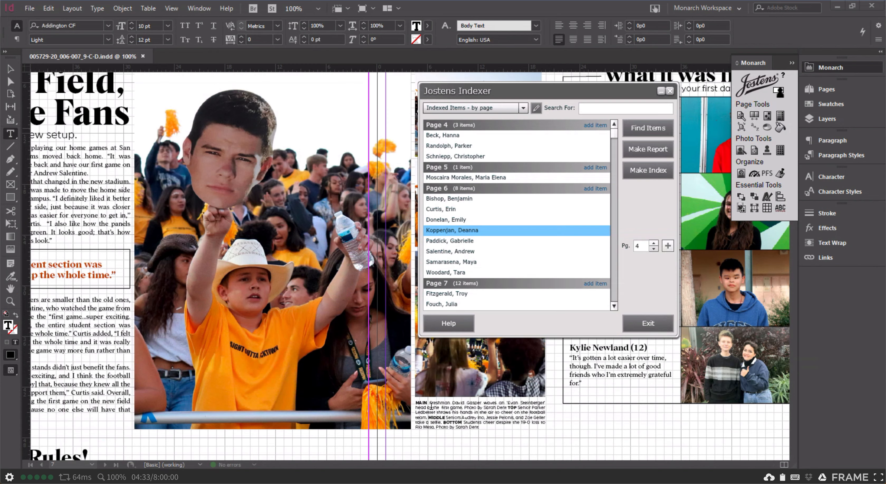
Compare the student names in the page 7 photo caption with the indexed items for page 7
{"action": "left_click", "coordinate": [478, 407]}
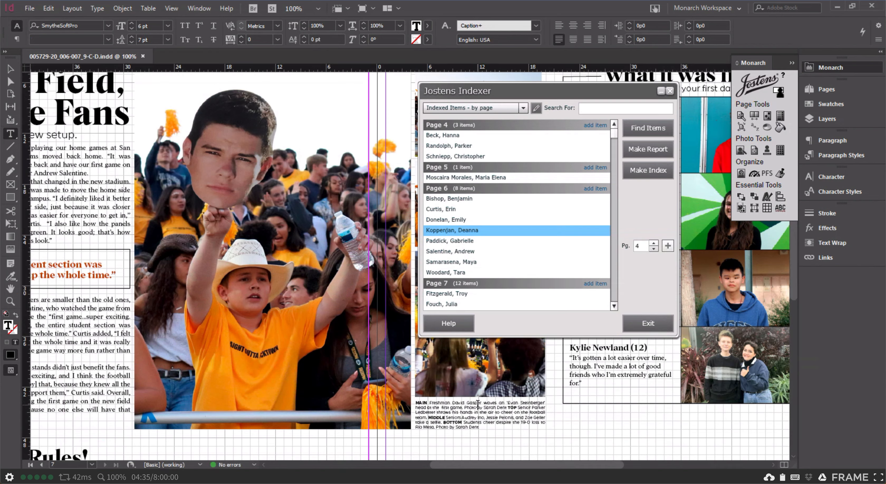
{"action": "left_click_drag", "start_coordinate": [454, 402], "coordinate": [496, 402]}
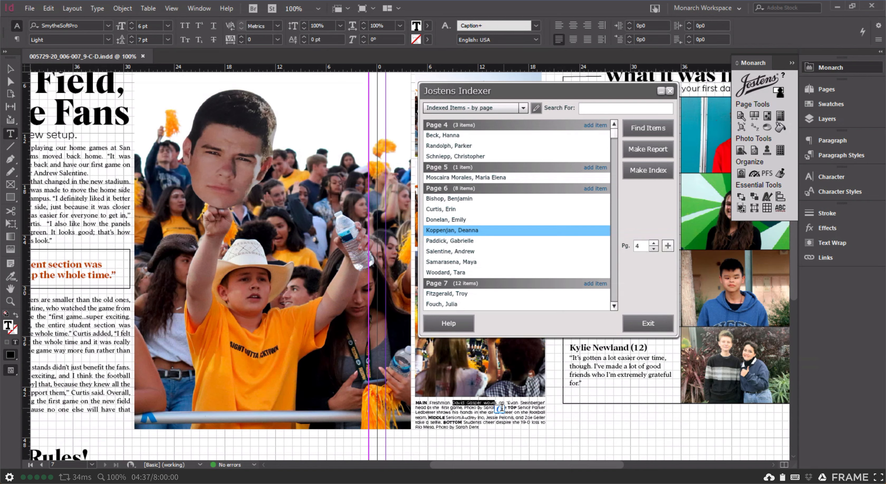
{"action": "left_click_drag", "start_coordinate": [616, 139], "coordinate": [616, 143]}
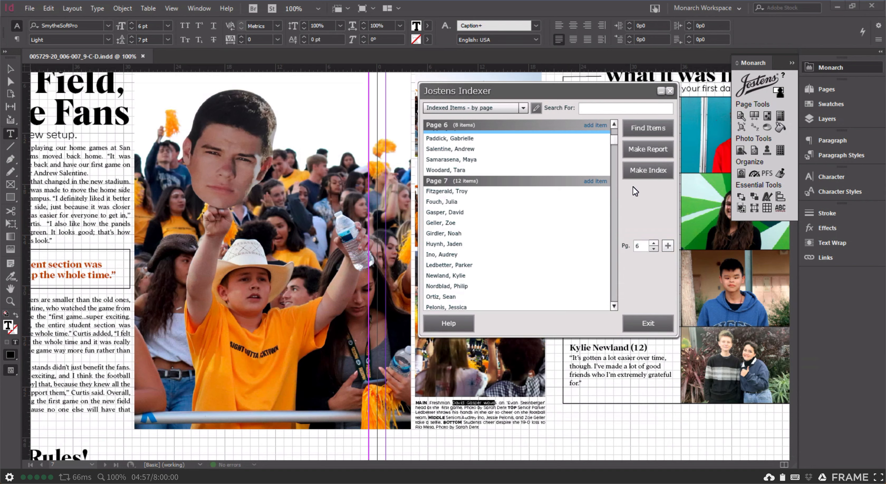
Add an item to page 7 by searching for the caption photographer's surname and choosing the staff member who shares it
{"action": "left_click", "coordinate": [598, 181]}
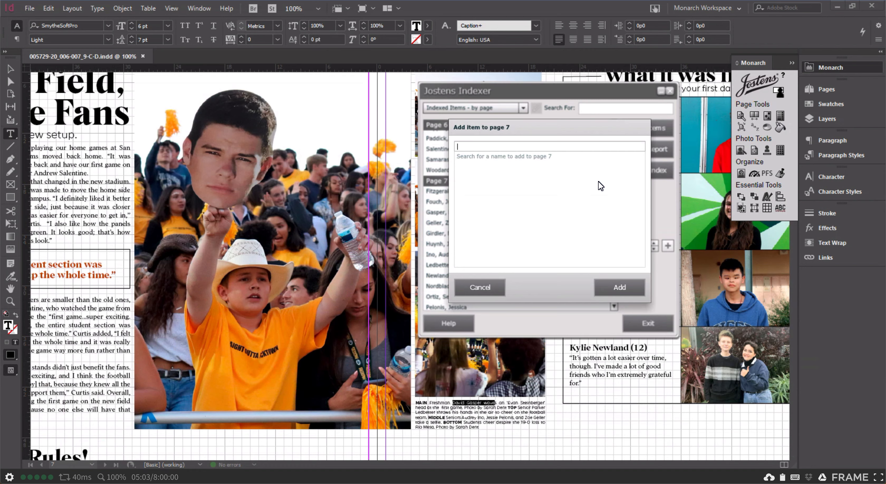
{"action": "type", "text": "dent"}
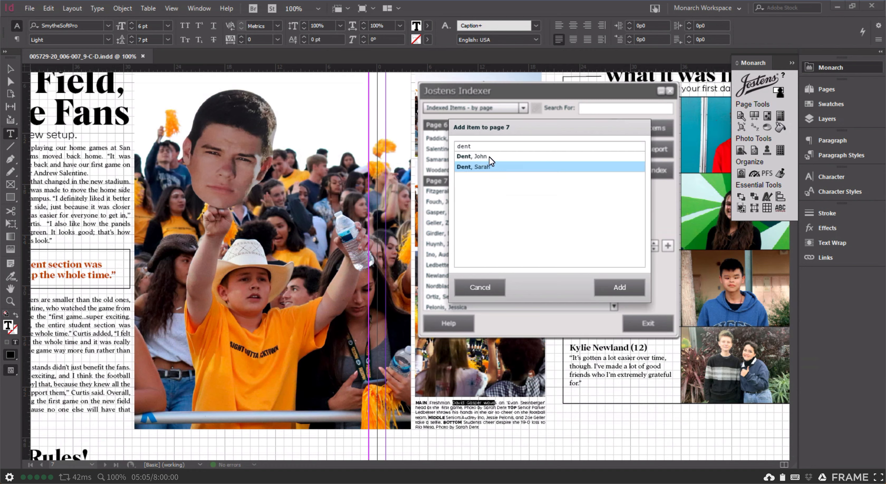
{"action": "left_click", "coordinate": [490, 157]}
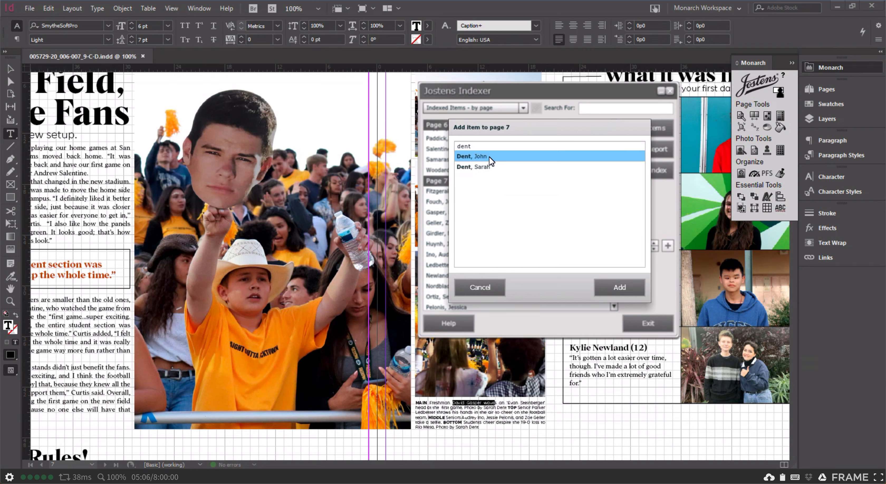
{"action": "left_click", "coordinate": [623, 284]}
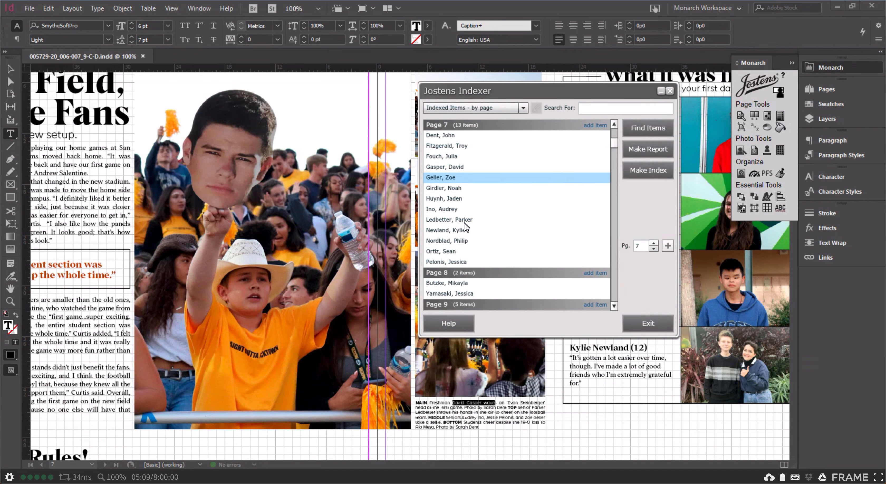
Remove the staff member just added to page 7 by clearing Found on Pages in the portrait record
{"action": "left_click", "coordinate": [481, 135]}
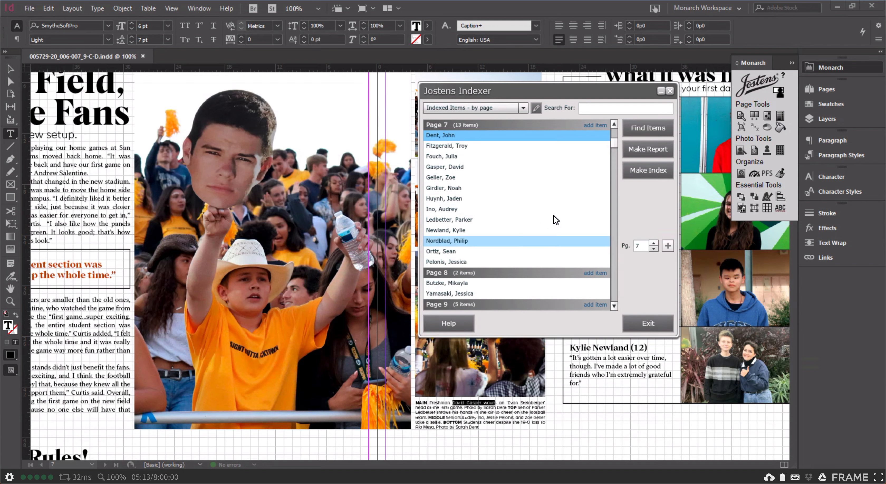
{"action": "double_click", "coordinate": [560, 136]}
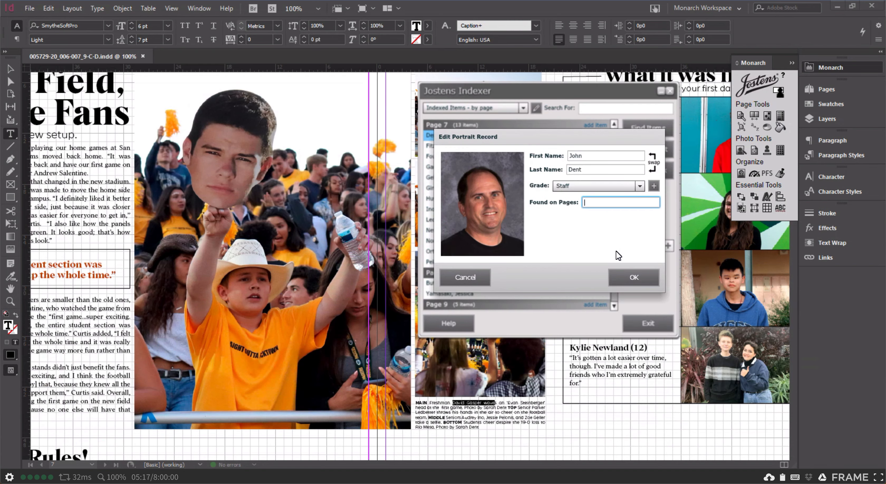
{"action": "left_click", "coordinate": [648, 277]}
Close the Indexer and look over the finished spread at 75% zoom
{"action": "left_click", "coordinate": [656, 323]}
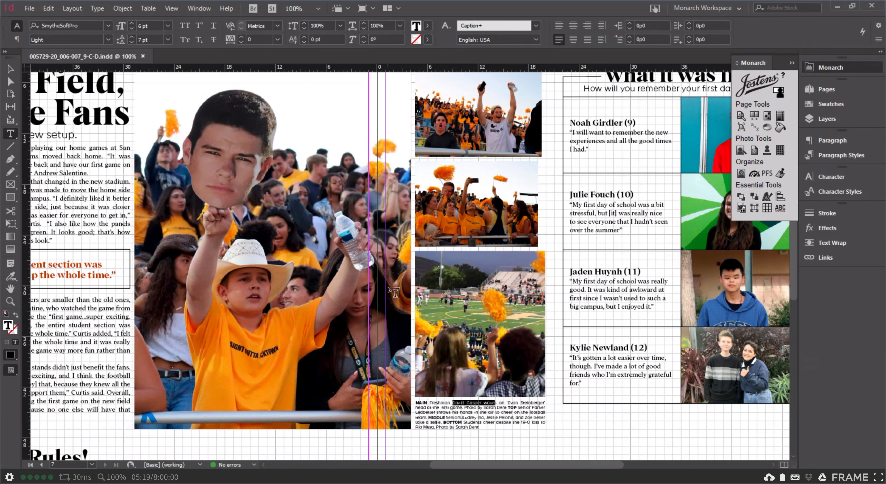
{"action": "key", "text": "ctrl+minus"}
{"action": "key", "text": "ctrl+equal"}
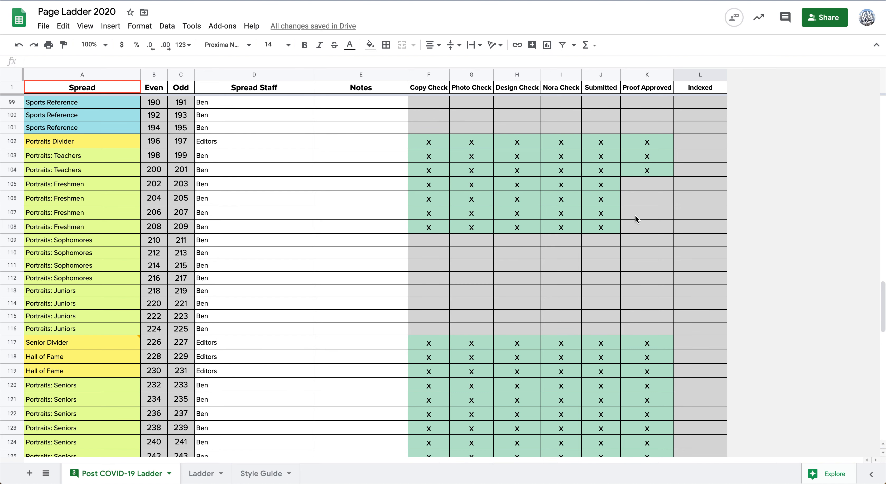
{"action": "scroll", "coordinate": [649, 224], "scroll_direction": "up", "scroll_amount": 20}
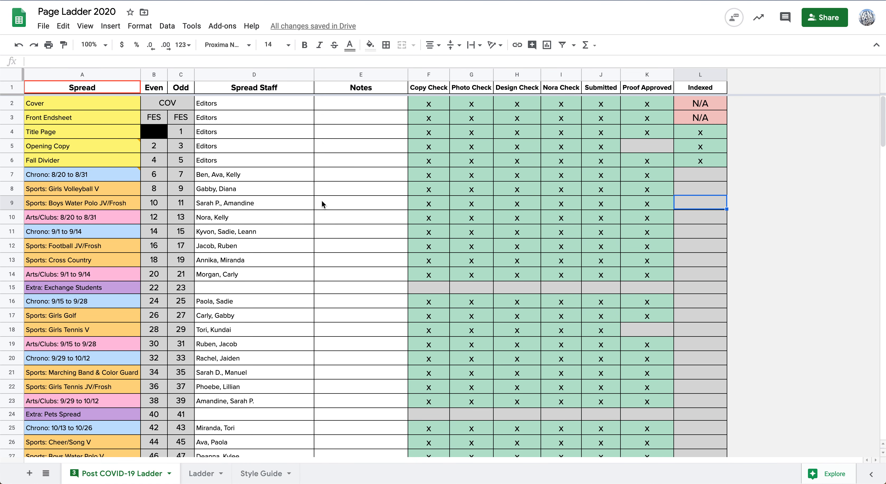
In the Page Ladder 2020 Google Sheet, mark the Chrono: 8/20 to 8/31 spread (pages 6-7) with x under Indexed
{"action": "left_click", "coordinate": [692, 176]}
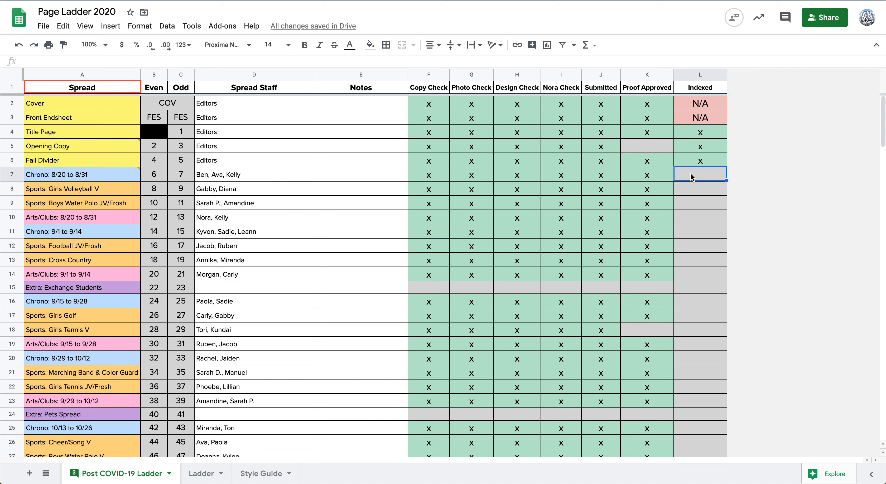
{"action": "type", "text": "x"}
{"action": "key", "text": "Return"}
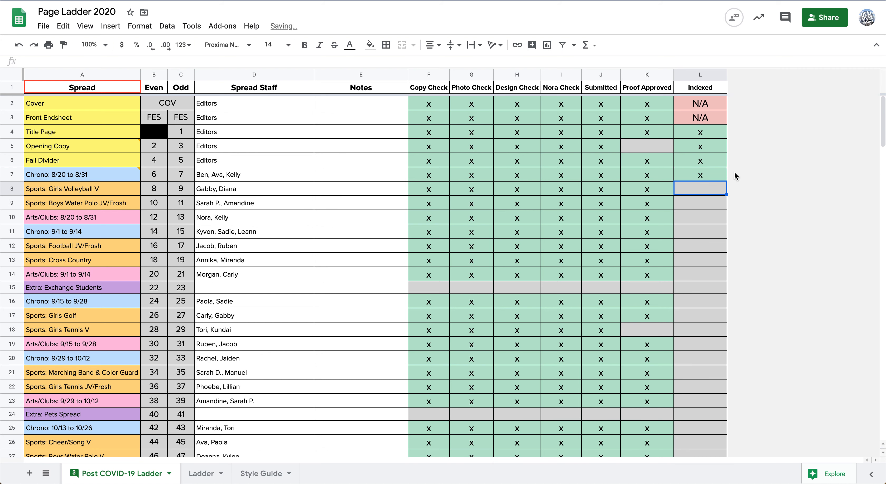
{"action": "left_click", "coordinate": [700, 176]}
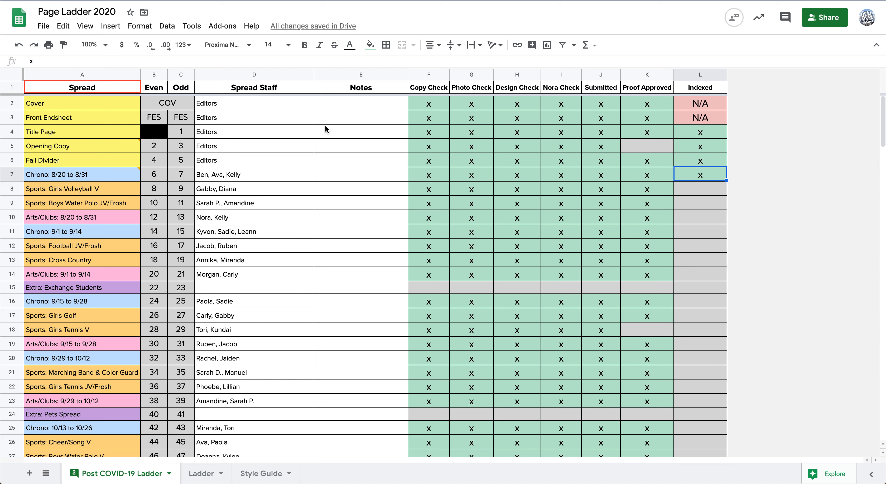